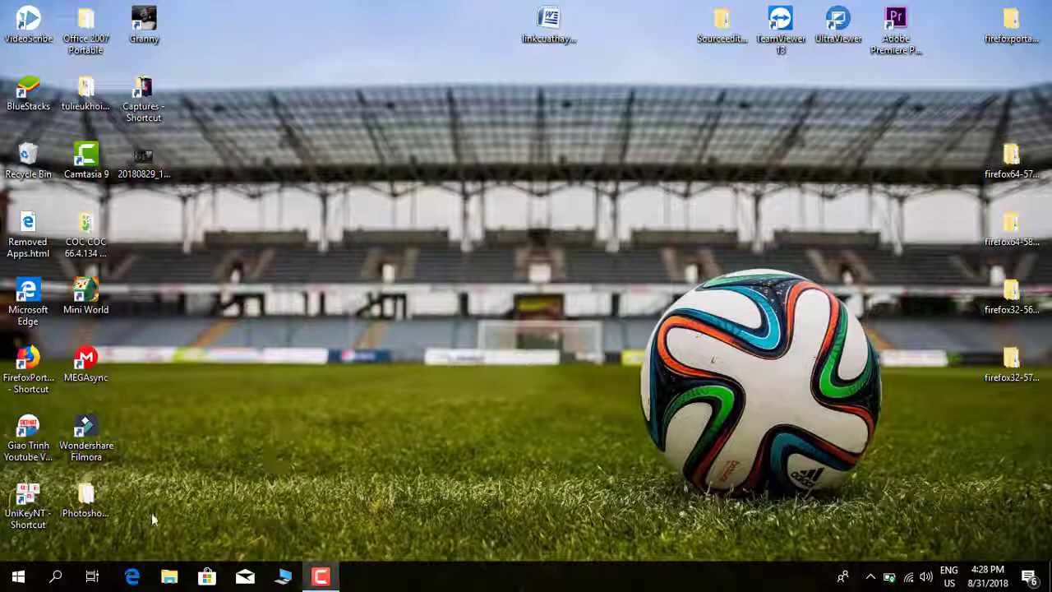
- Launch the Xbox app from the list of installed apps
click(18, 577)
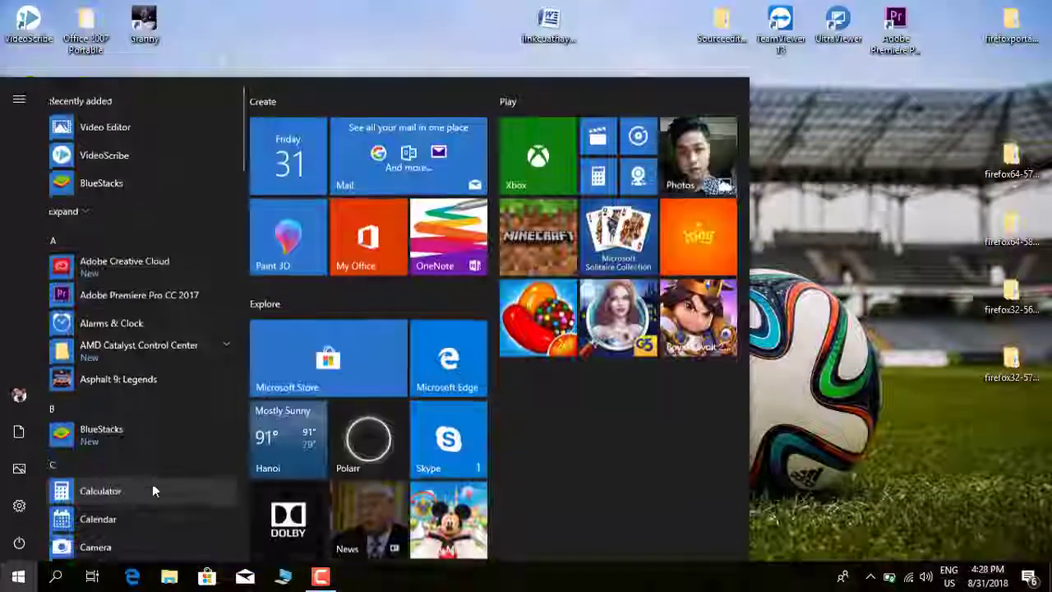
scroll(152, 486, down, 10)
scroll(150, 491, down, 15)
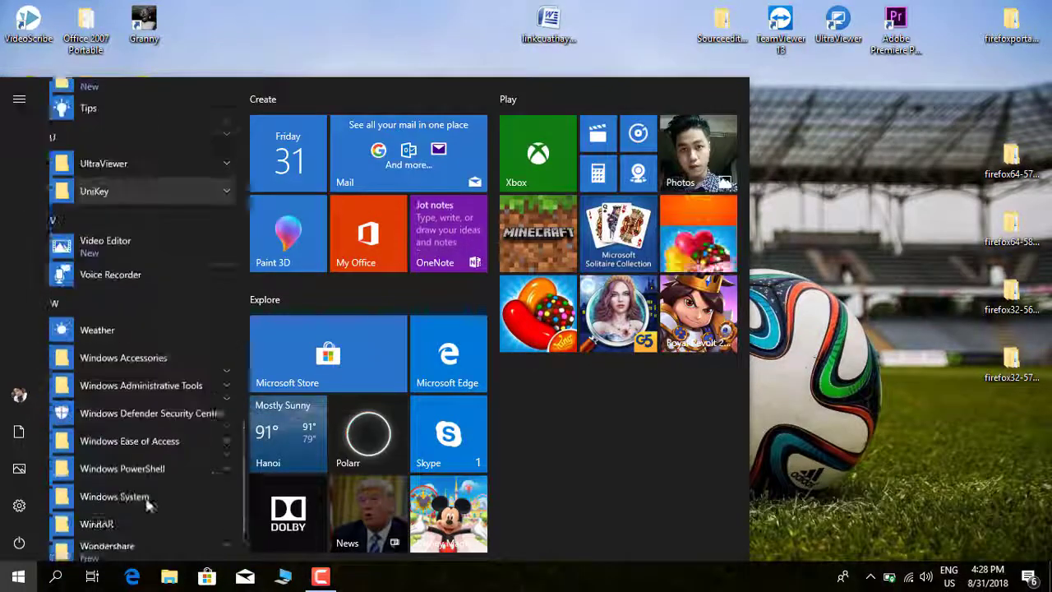
click(141, 512)
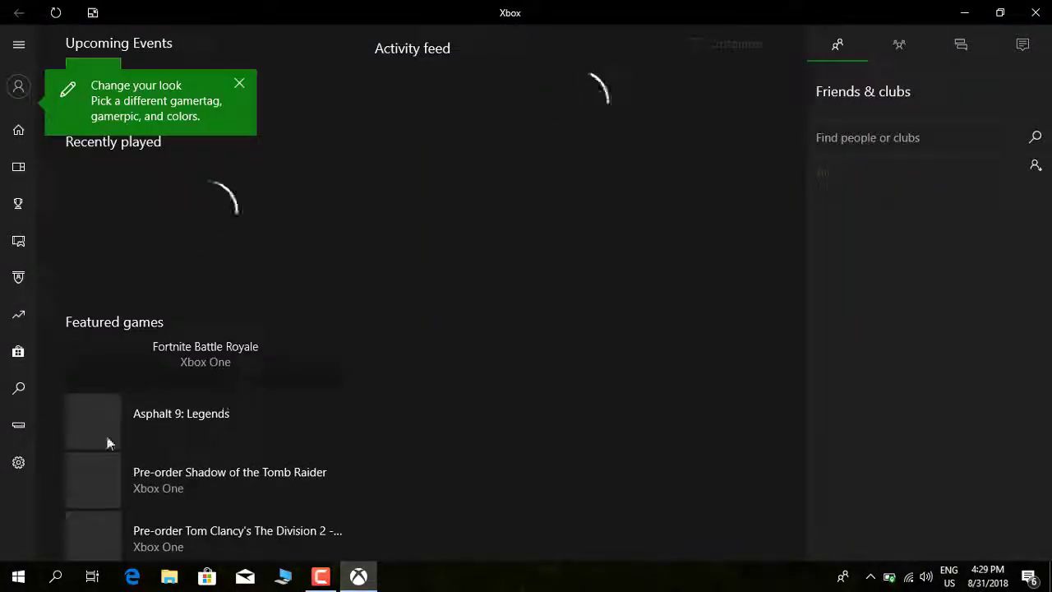
- Open the Windows Game DVR settings from the Xbox app's capture settings, allowing the switch to Settings
click(39, 468)
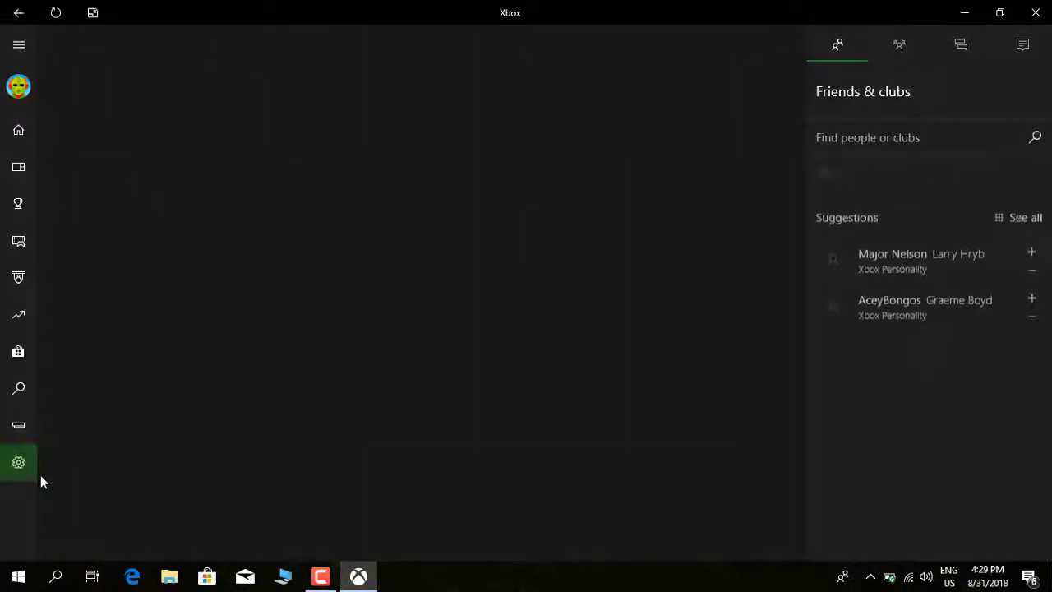
click(237, 115)
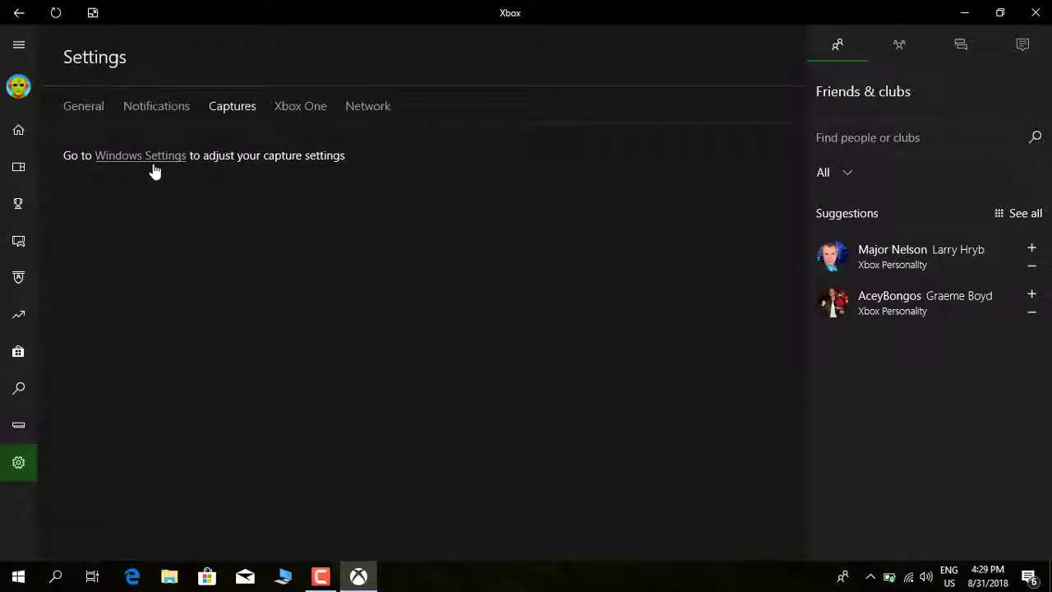
click(160, 164)
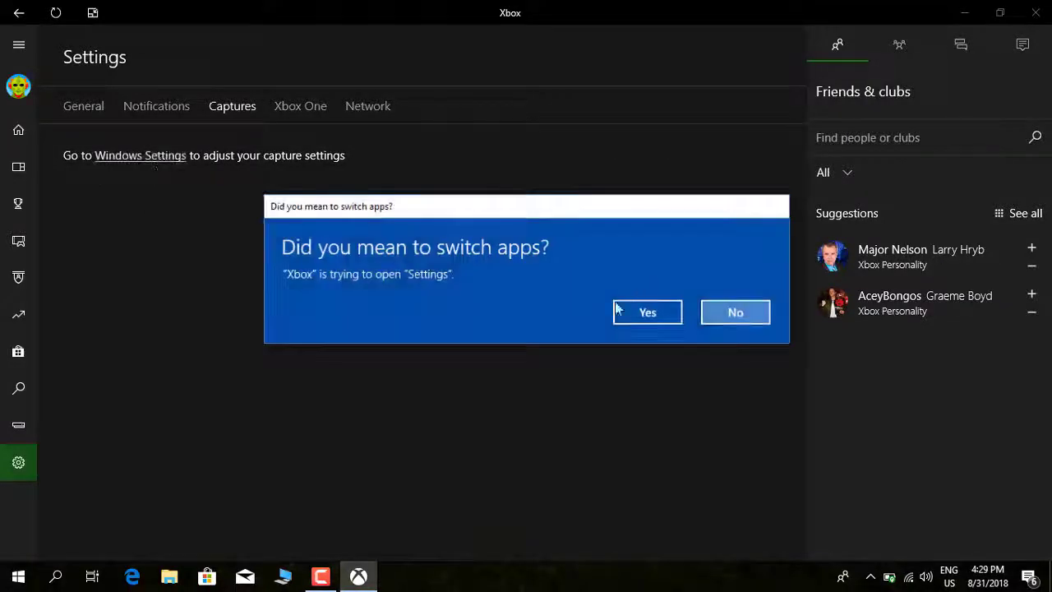
click(648, 320)
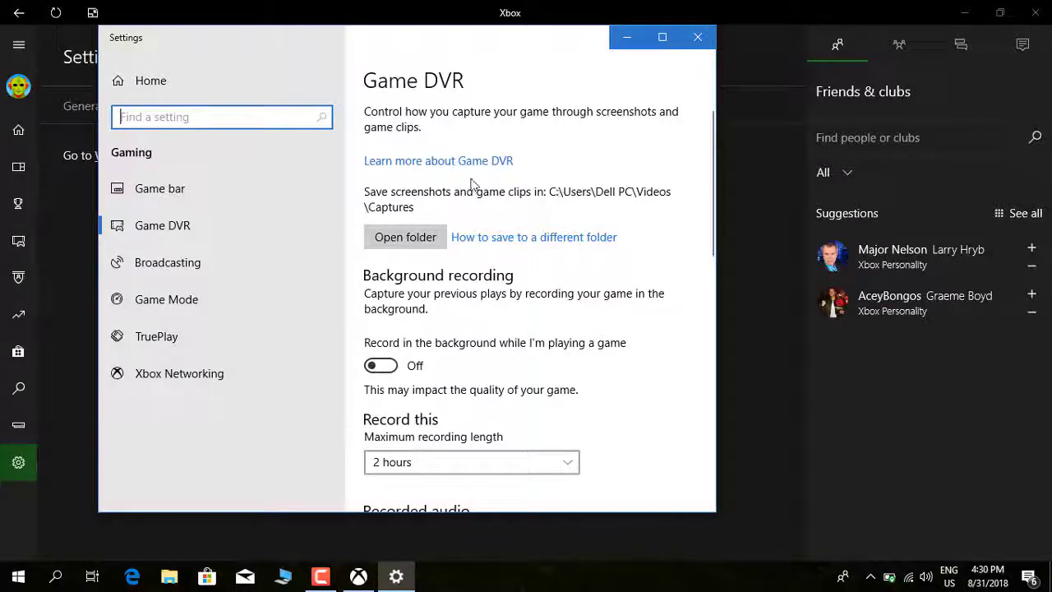
- Choose 2 hours as the maximum recording length in the Game DVR settings
scroll(534, 305, down, 3)
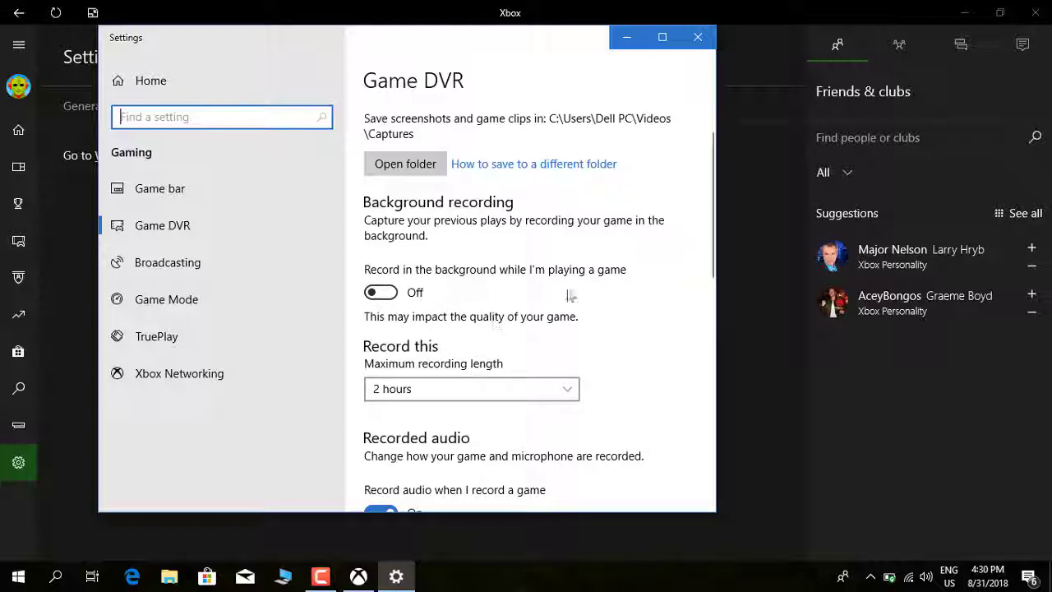
scroll(507, 304, down, 1)
scroll(507, 304, down, 3)
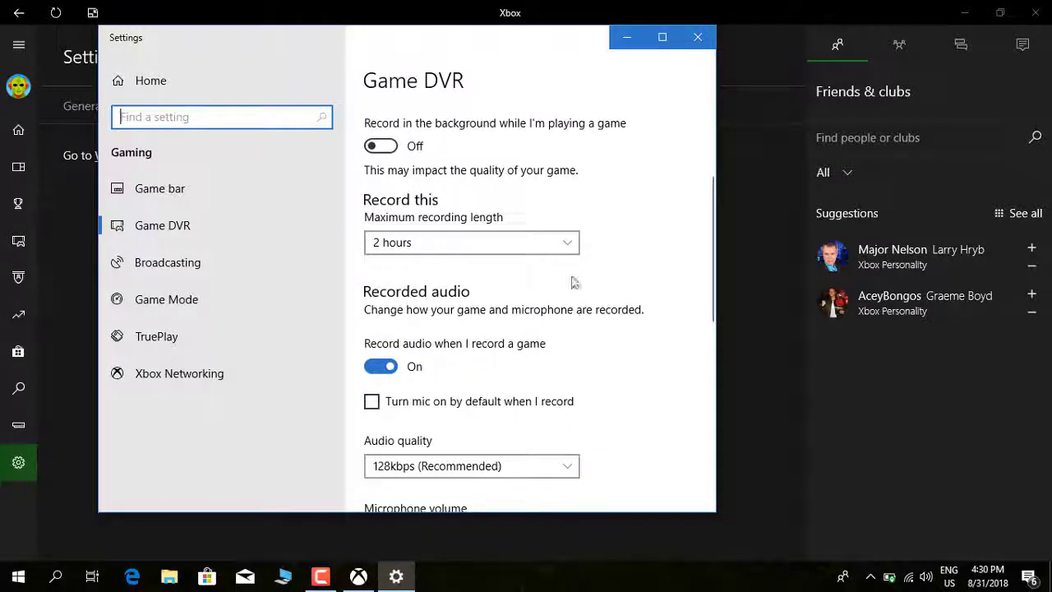
click(456, 248)
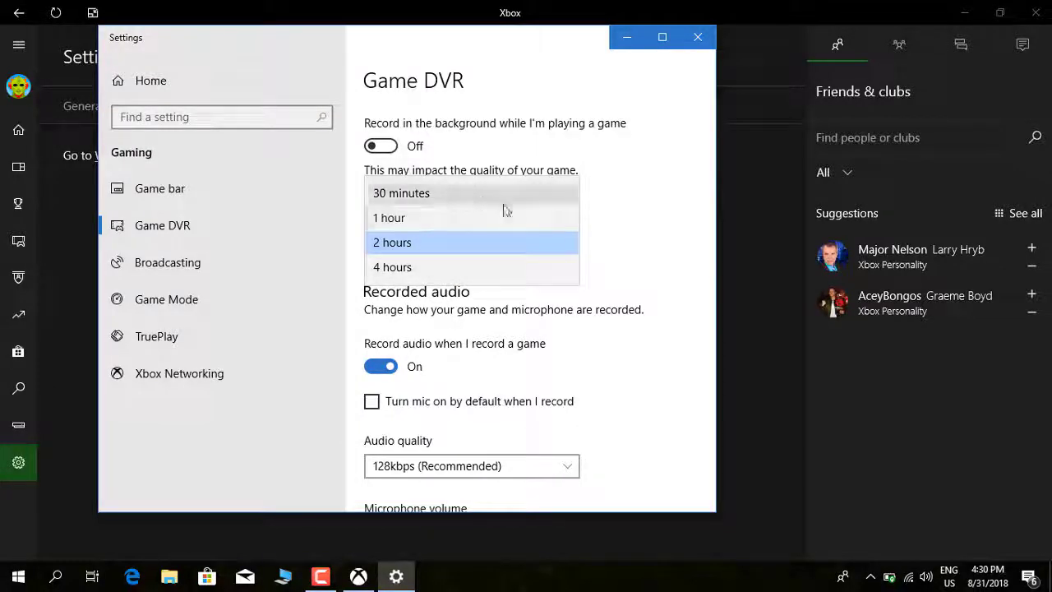
click(472, 244)
- Review the recorded audio and recorded video options, including audio quality, volumes, frame rate and mouse cursor capture
scroll(526, 347, down, 2)
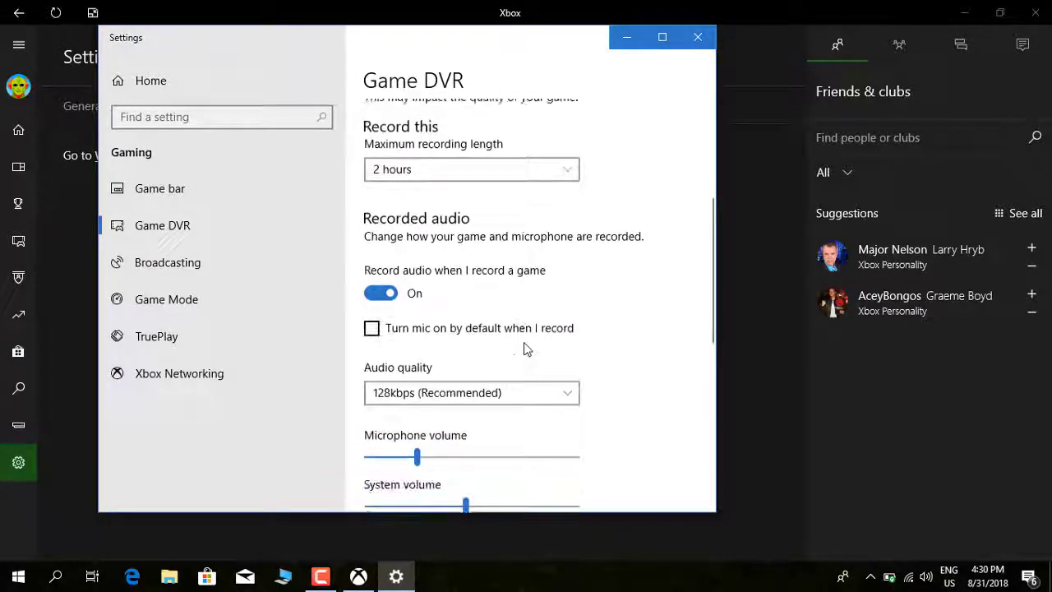
scroll(427, 271, down, 3)
scroll(422, 227, up, 2)
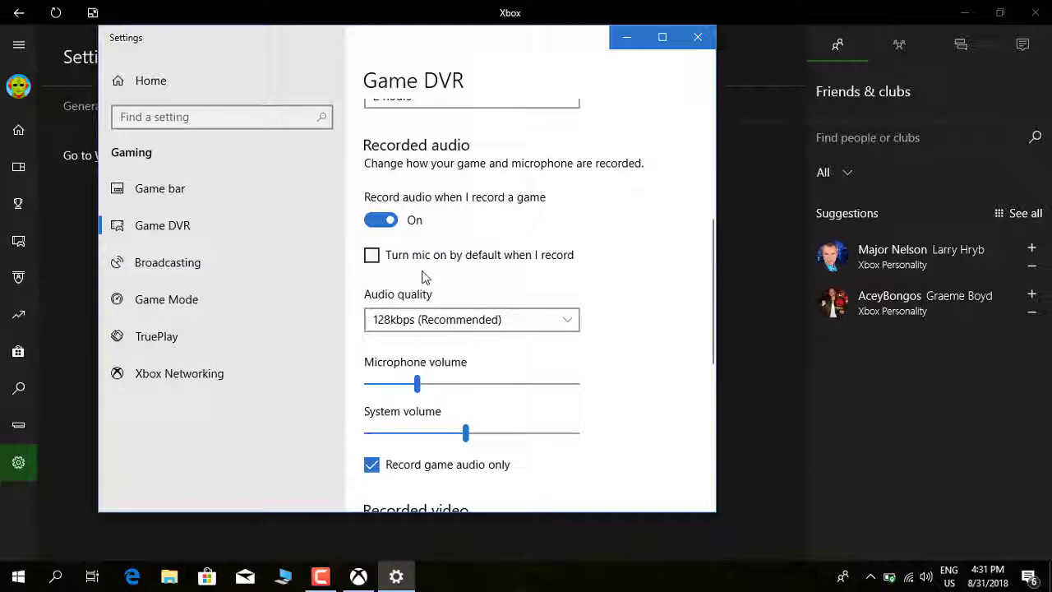
scroll(416, 275, down, 1)
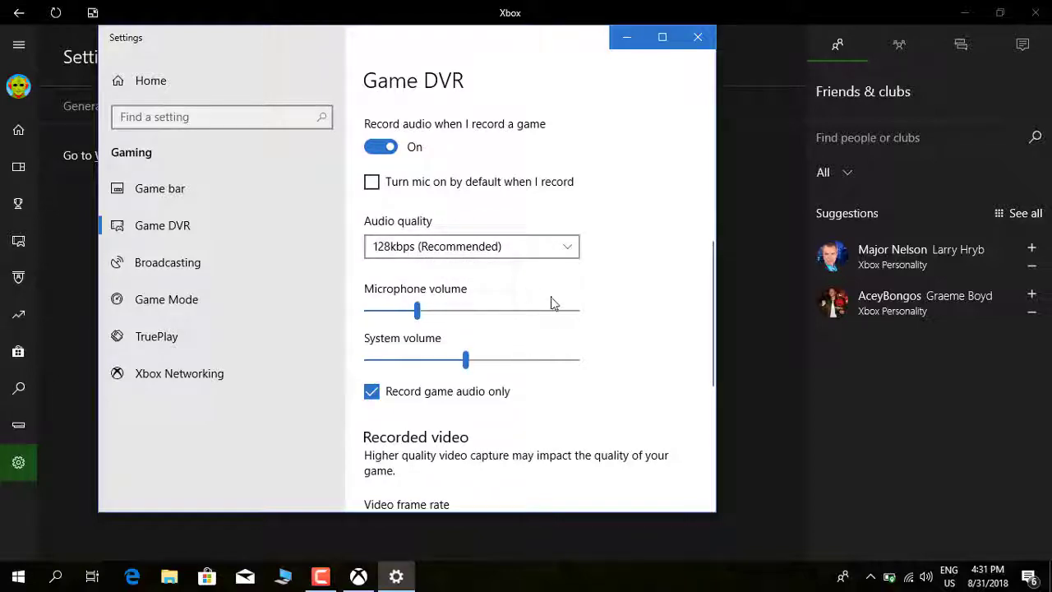
scroll(552, 301, down, 2)
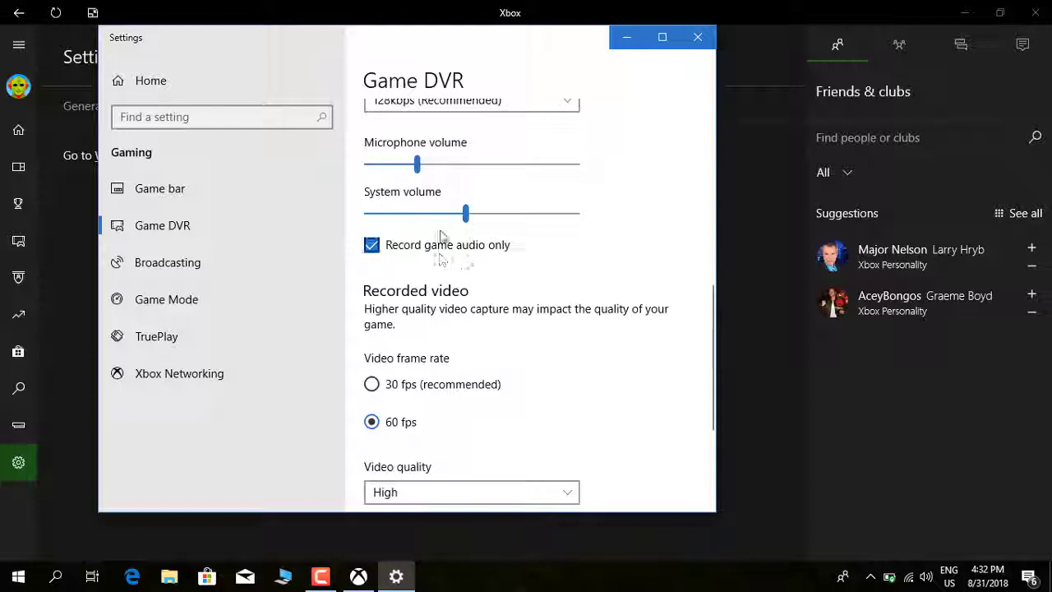
scroll(483, 289, down, 1)
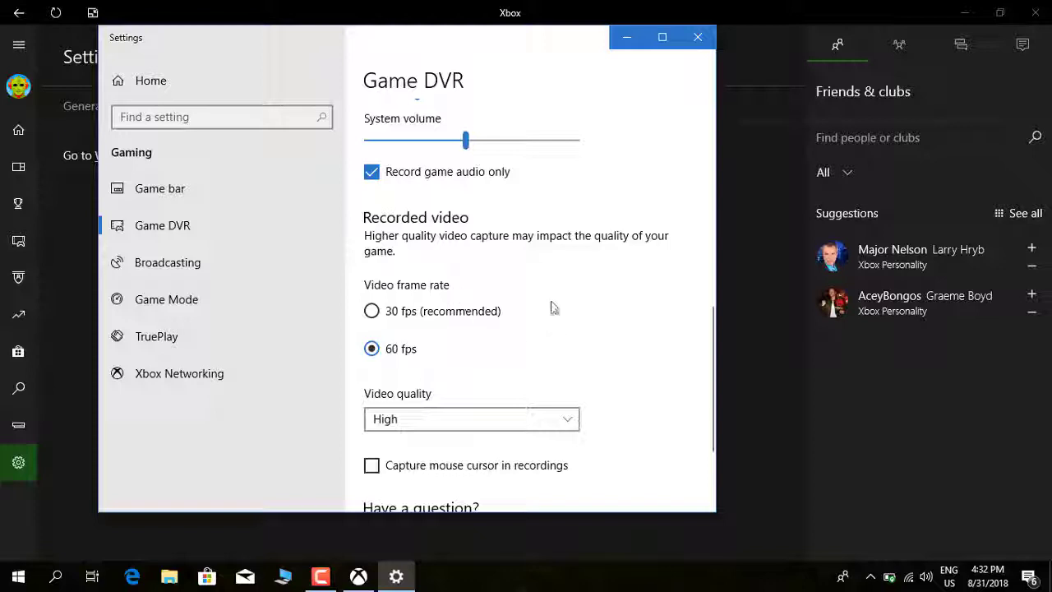
scroll(555, 295, down, 3)
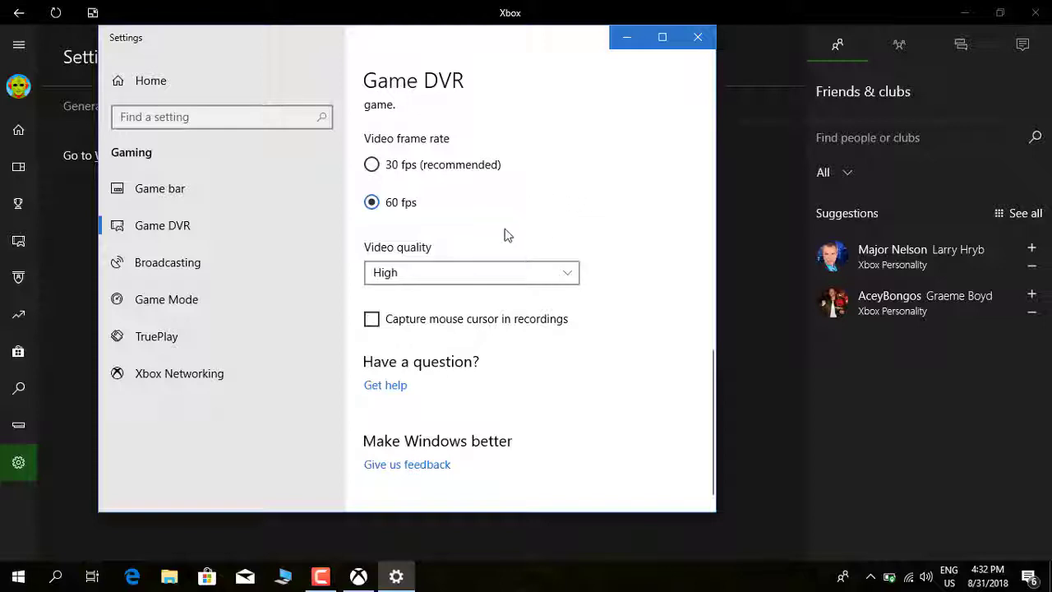
scroll(496, 253, down, 1)
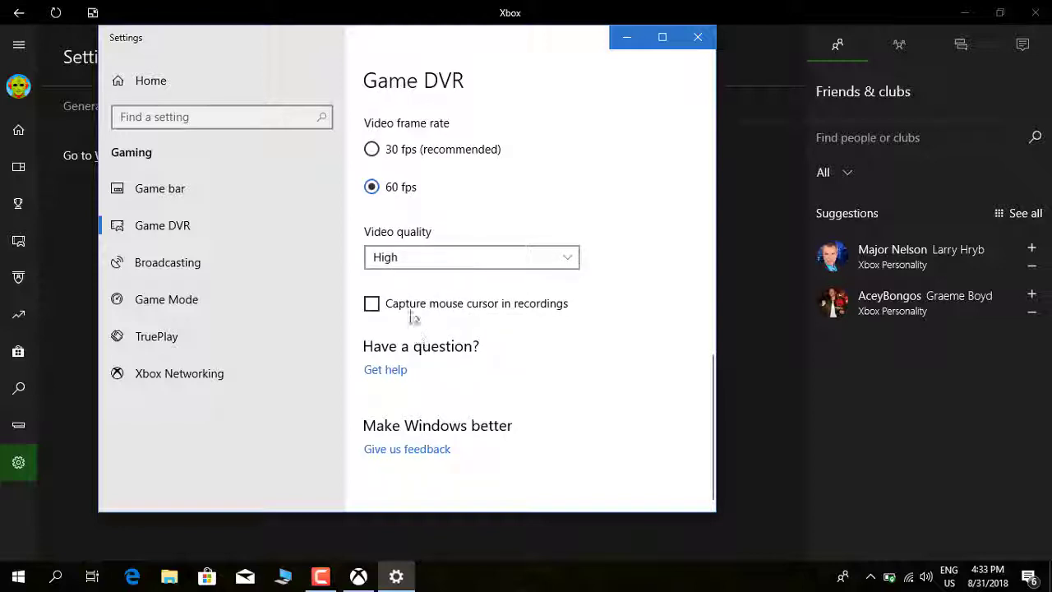
- Choose High as the video quality for game recordings
click(446, 262)
click(446, 263)
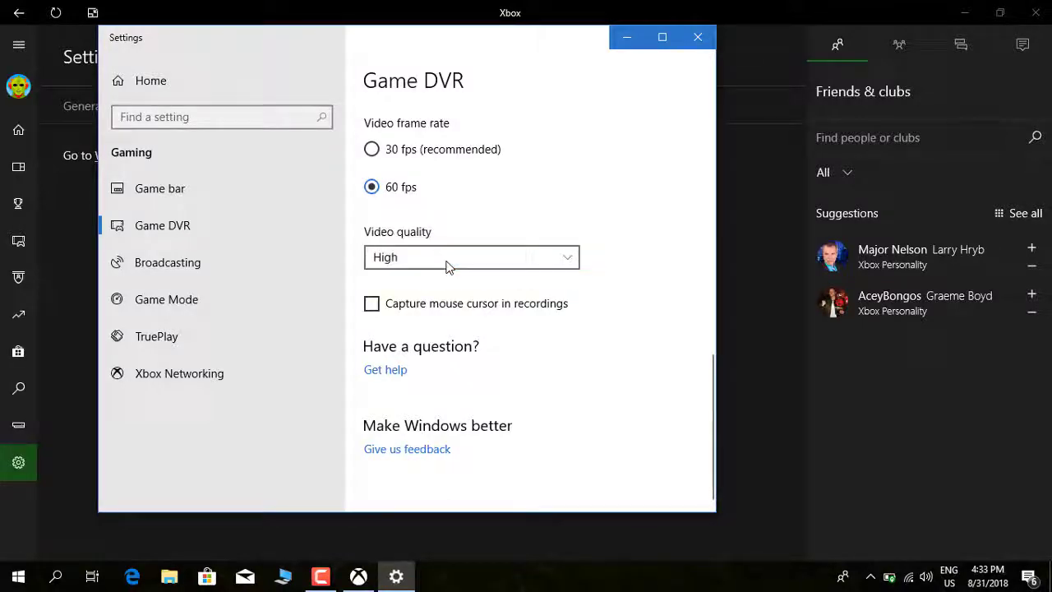
click(448, 267)
click(599, 389)
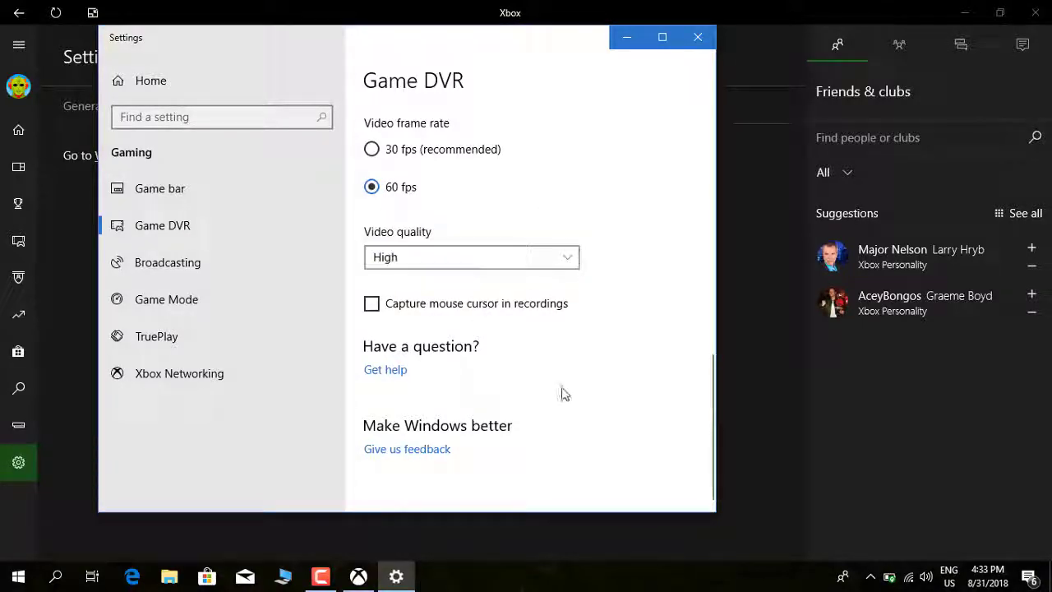
- Review the Game bar settings and their keyboard shortcuts, and close the Settings window
scroll(564, 395, up, 10)
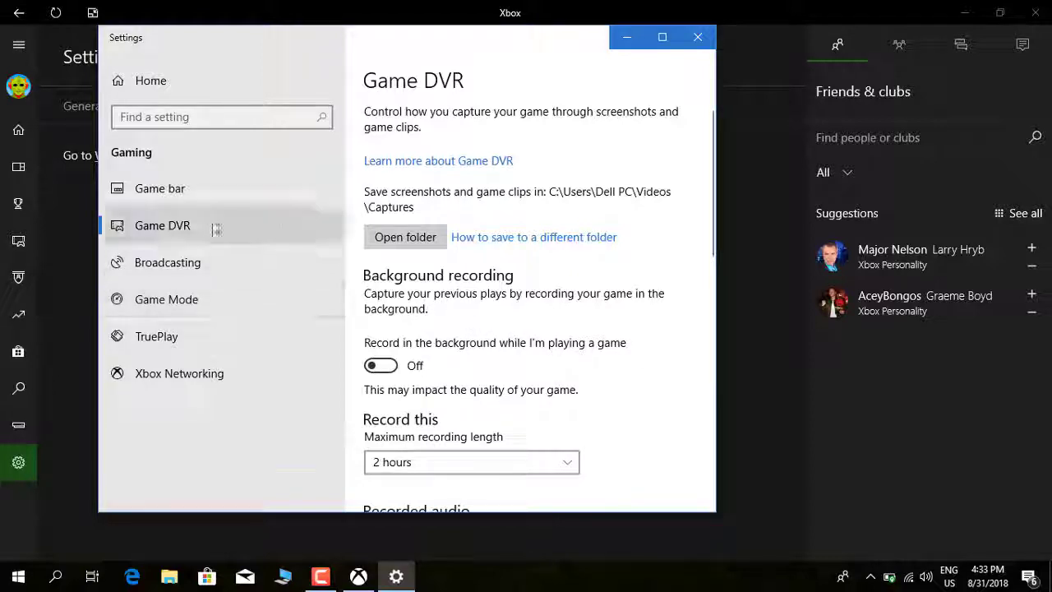
click(182, 199)
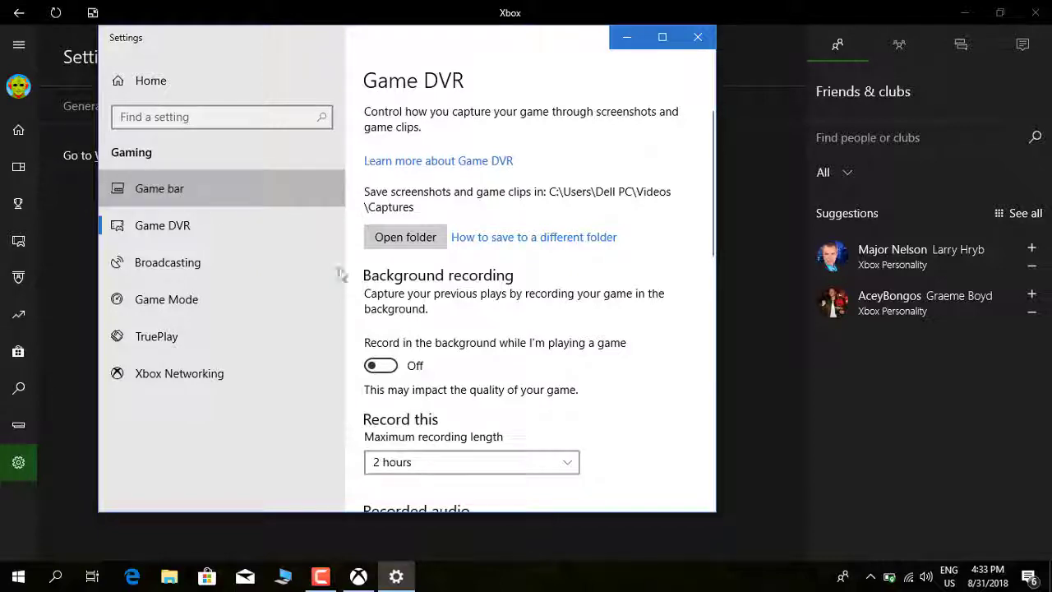
scroll(583, 289, down, 1)
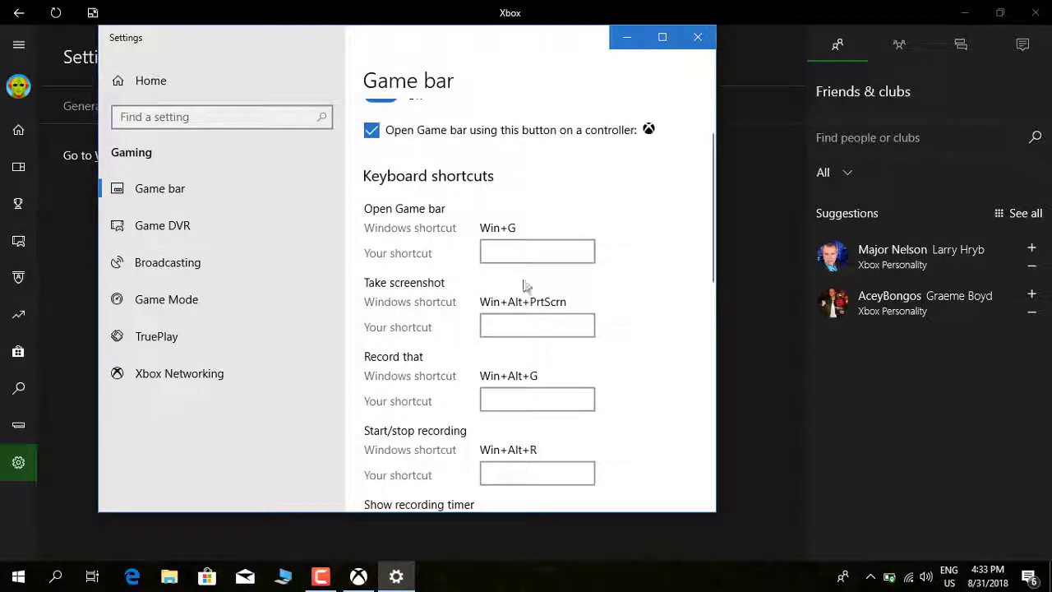
scroll(584, 293, down, 1)
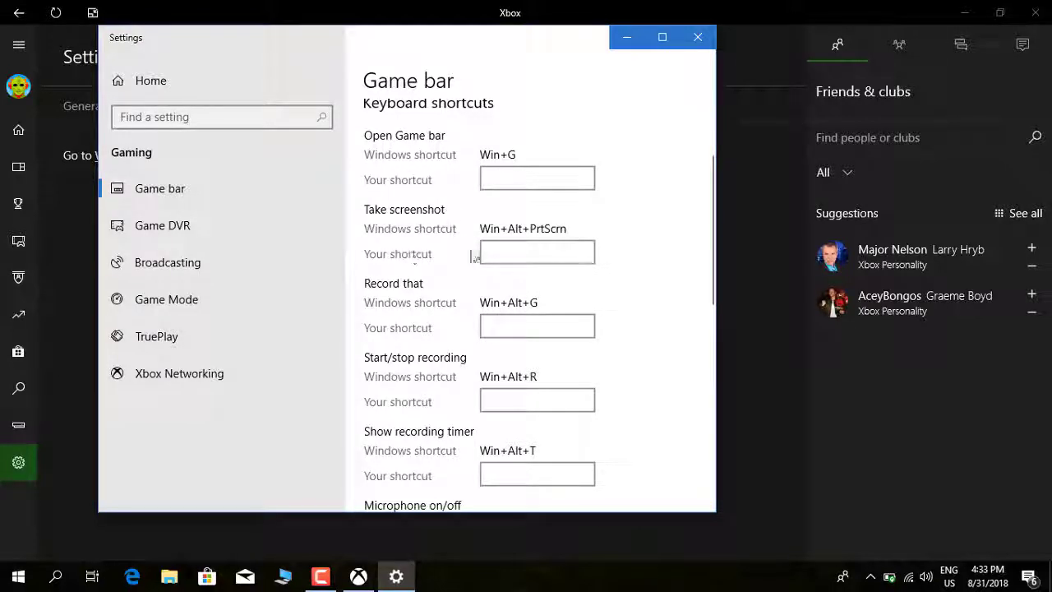
scroll(473, 246, down, 1)
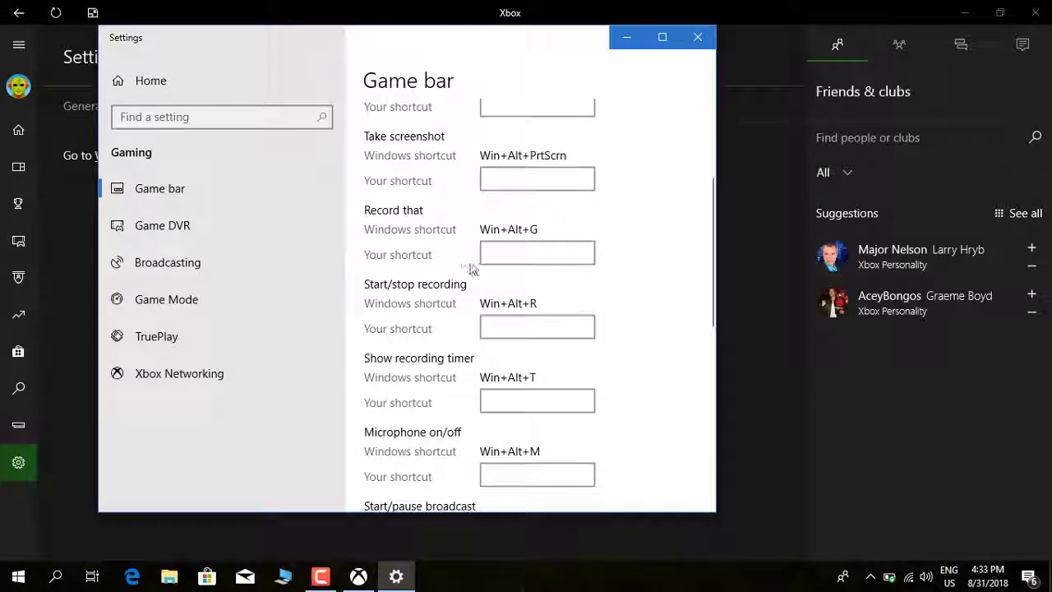
scroll(493, 308, down, 1)
scroll(458, 409, down, 1)
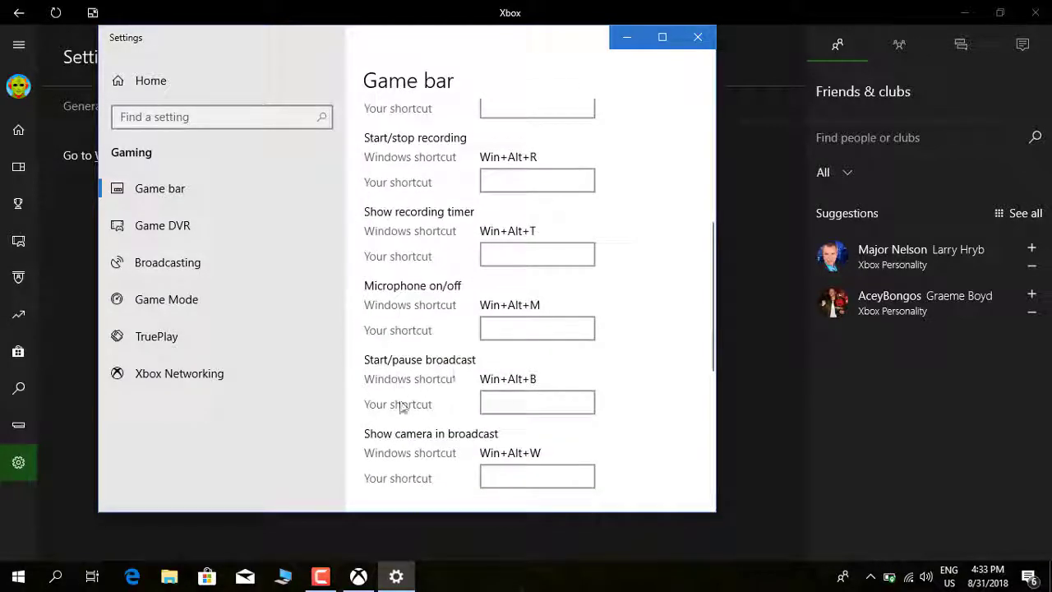
scroll(458, 411, down, 1)
scroll(480, 378, up, 1)
scroll(482, 353, up, 5)
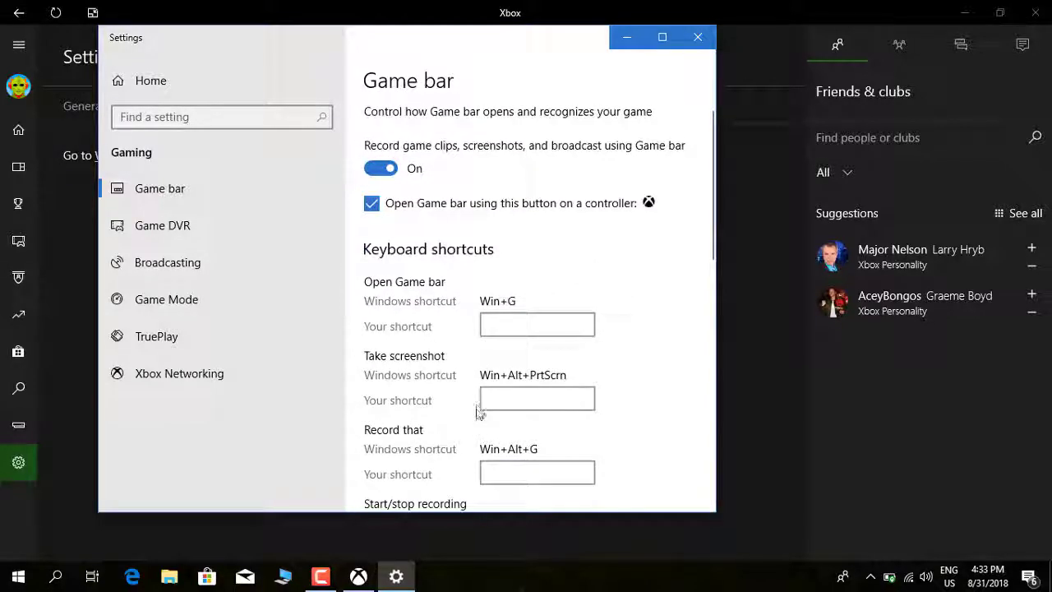
click(520, 328)
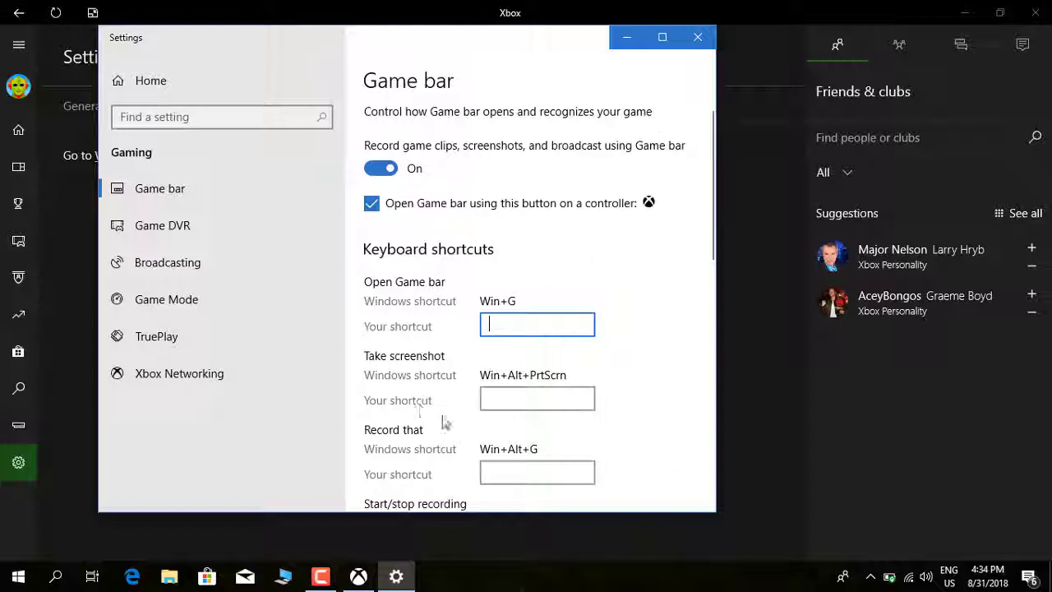
click(696, 38)
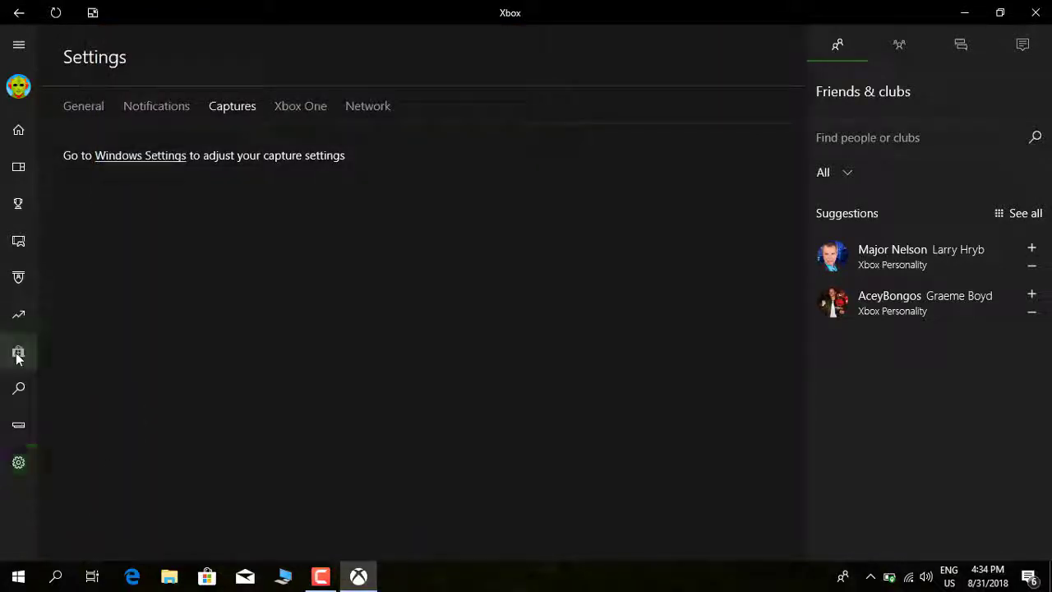
- Look through the Xbox app's store page and the game captures saved on this PC
click(17, 354)
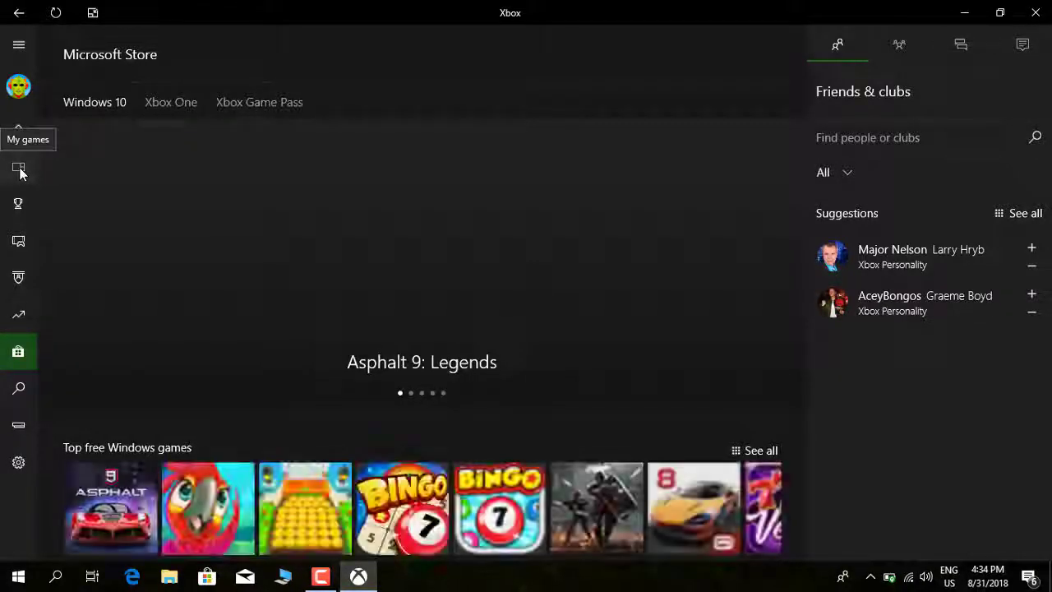
click(17, 242)
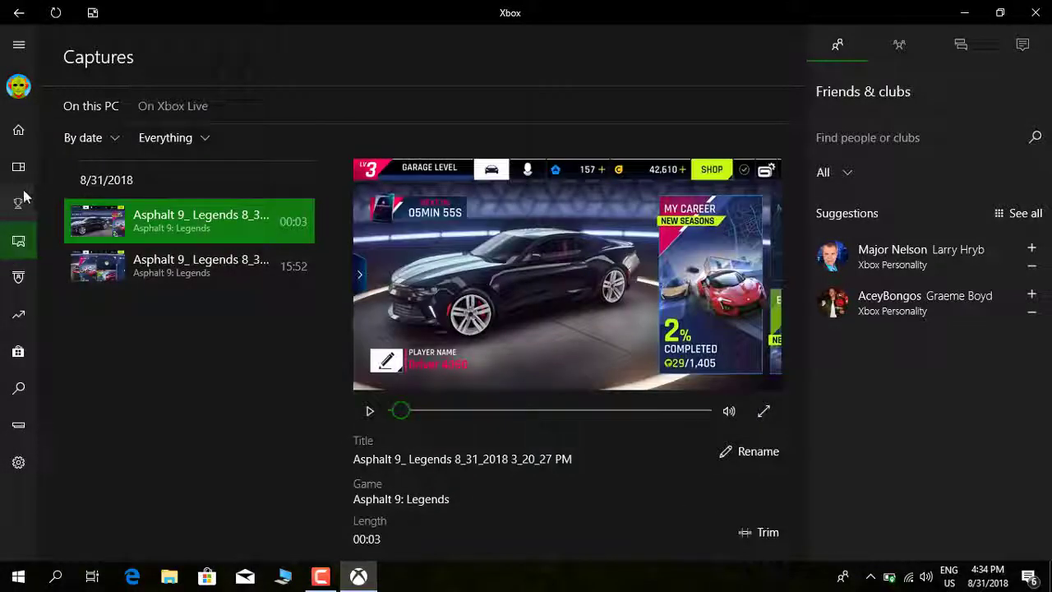
- Launch Asphalt 9: Legends from the recently played games, declining the app rating request, and call up the Game bar
click(21, 132)
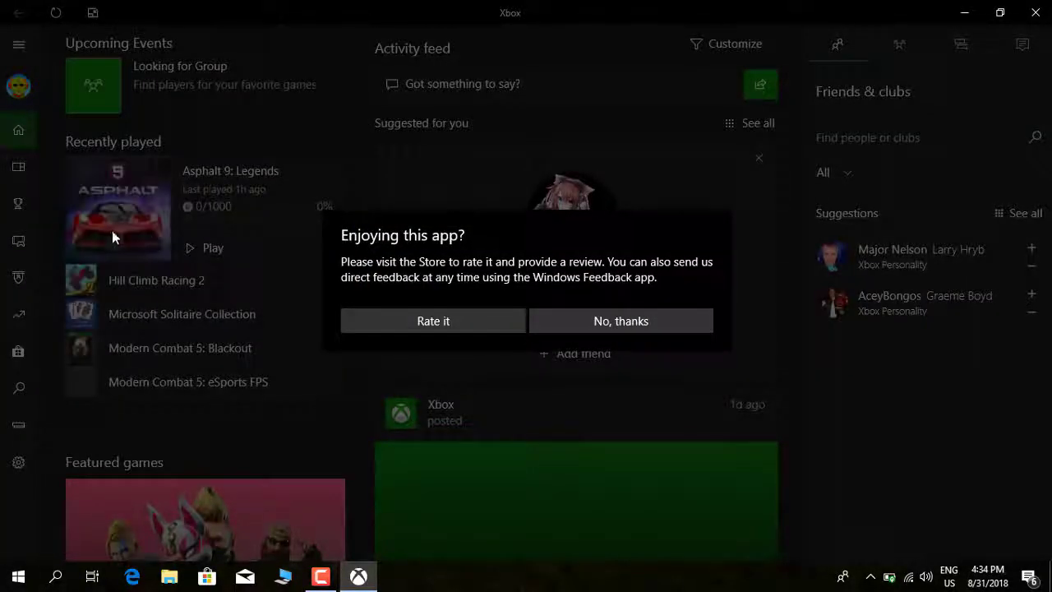
click(601, 328)
click(191, 247)
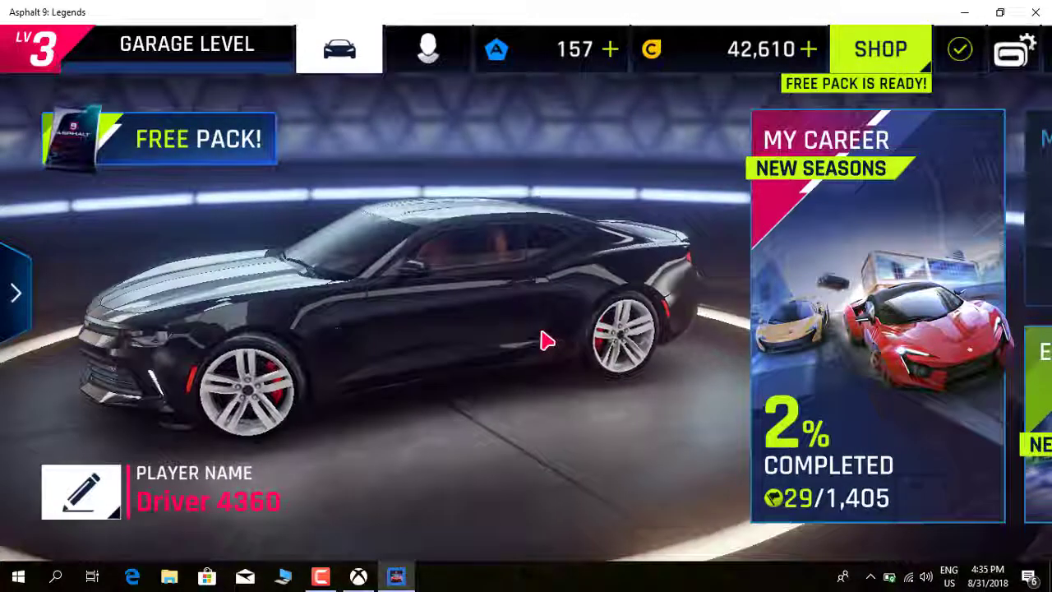
key(super+g)
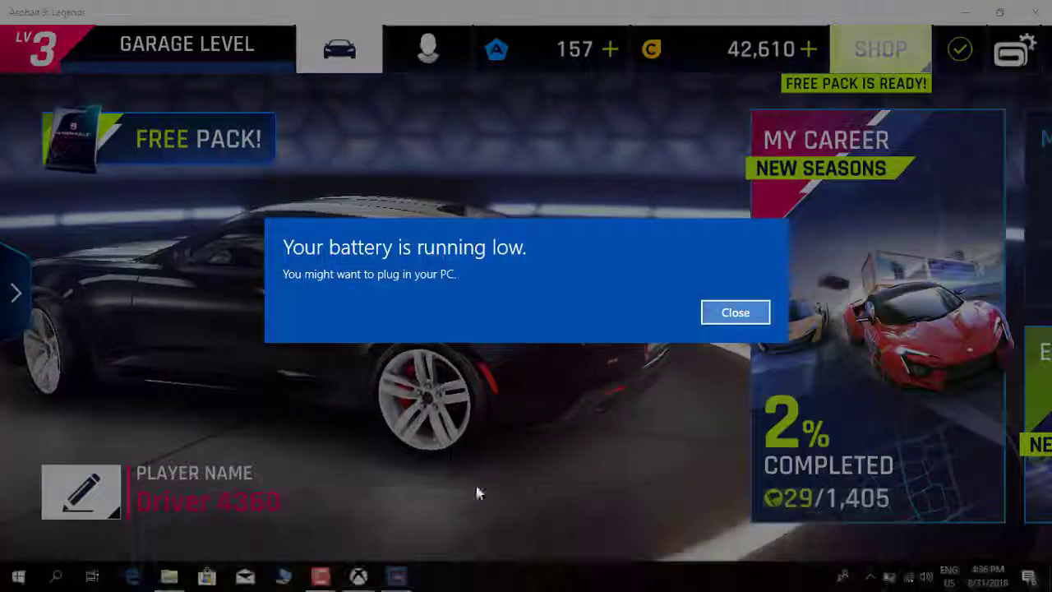
- Dismiss the low battery warning and switch back to the Xbox app
click(734, 318)
click(358, 576)
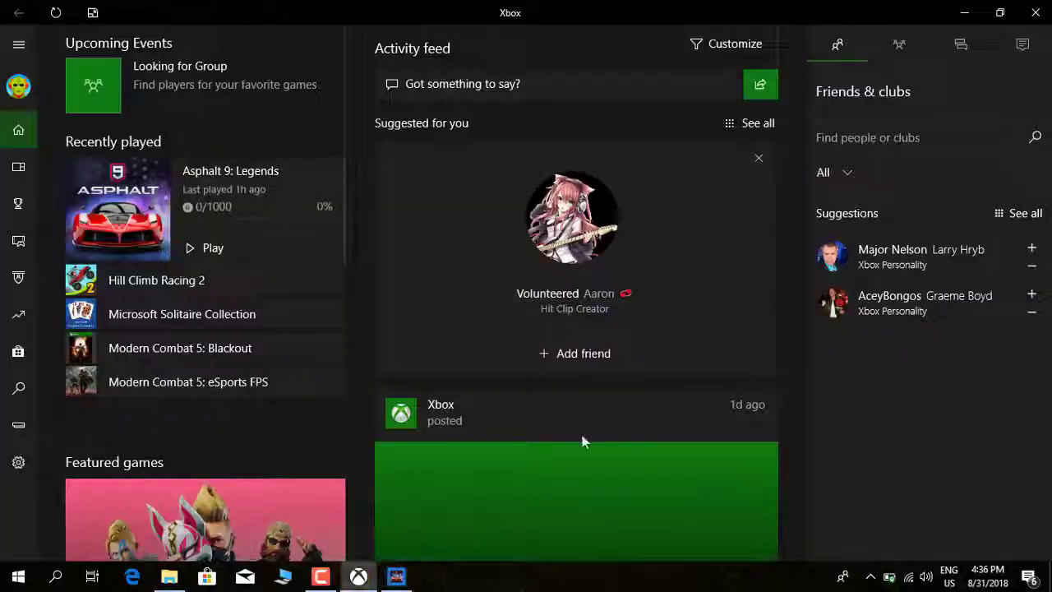
click(319, 578)
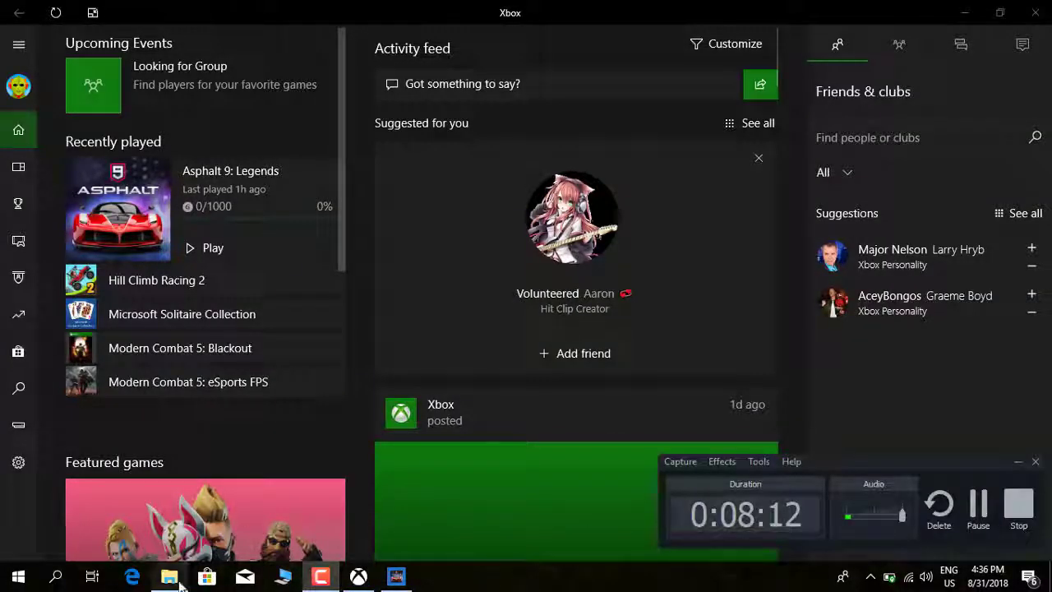